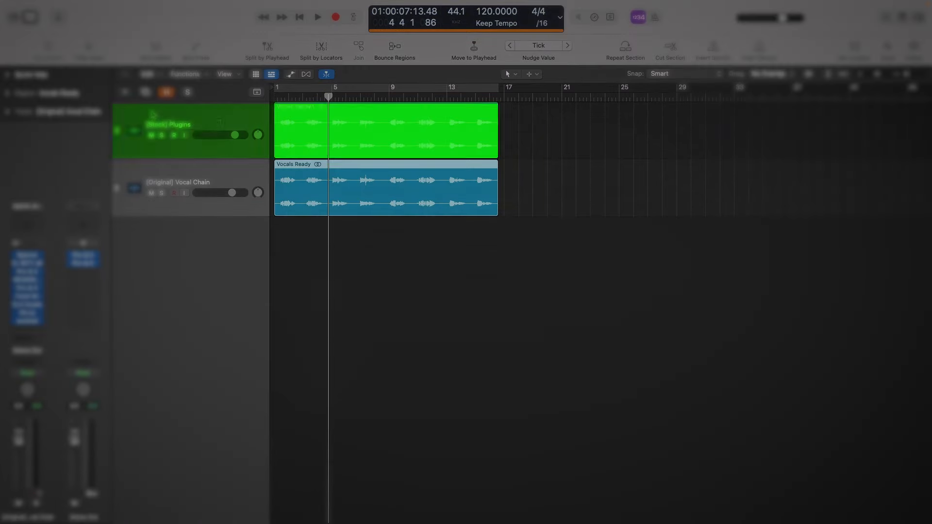
- Select the [Stock] Plugins track and play back its soloed vocal region
{"action": "left_click", "coordinate": [152, 114]}
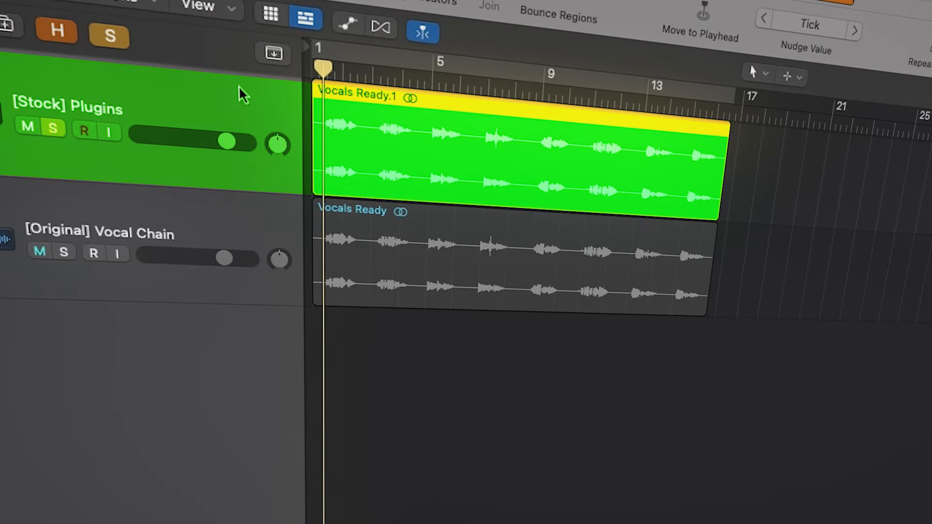
{"action": "key", "text": "space"}
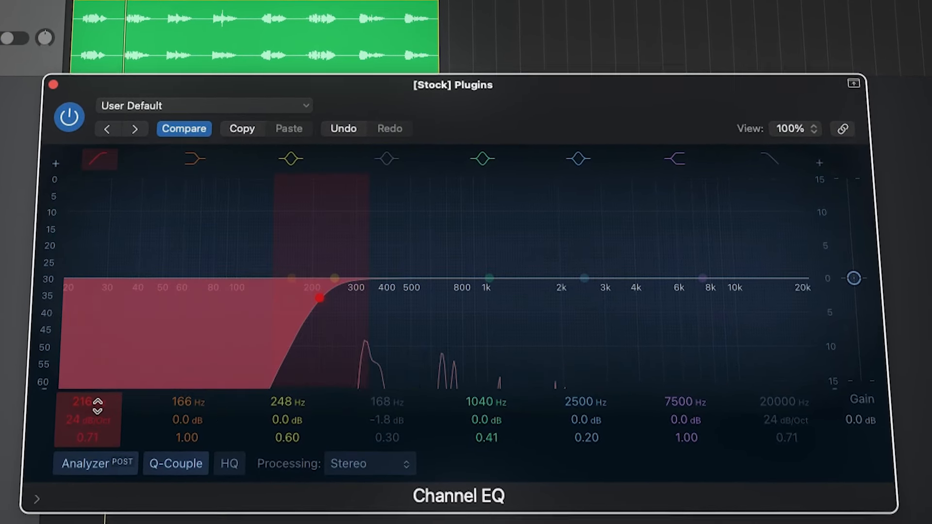
- Set the Channel EQ low cut to 80 Hz and adjust the yellow band to 248 Hz and the orange band above 75 Hz
{"action": "left_click_drag", "start_coordinate": [98, 406], "coordinate": [97, 466]}
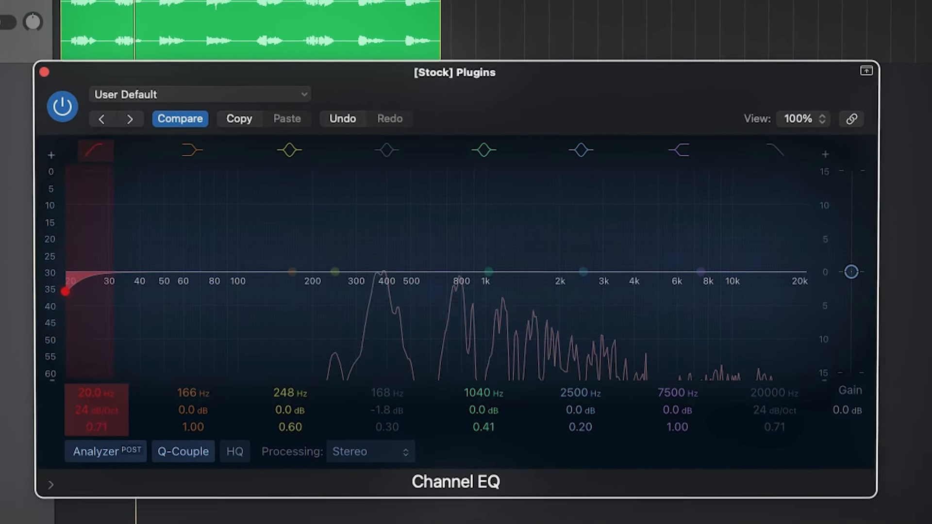
{"action": "left_click_drag", "start_coordinate": [98, 389], "coordinate": [97, 321]}
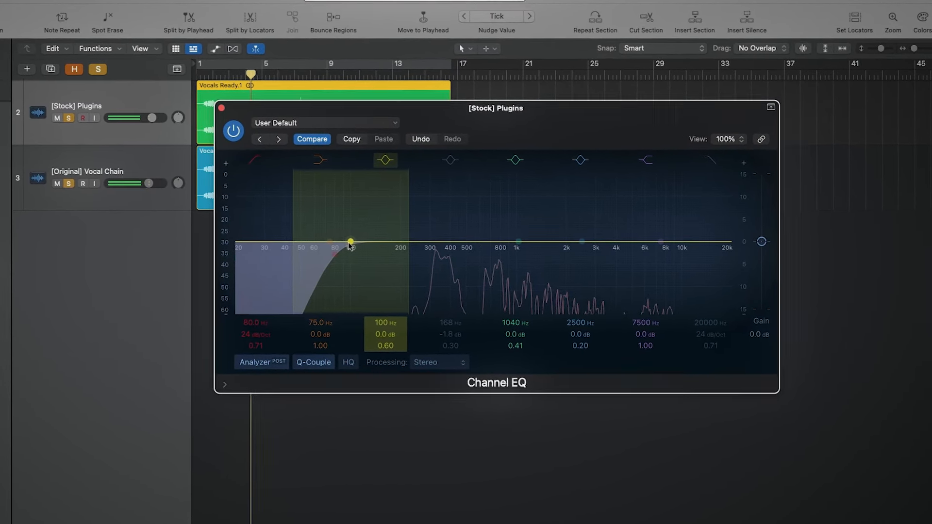
{"action": "left_click_drag", "start_coordinate": [345, 242], "coordinate": [412, 241]}
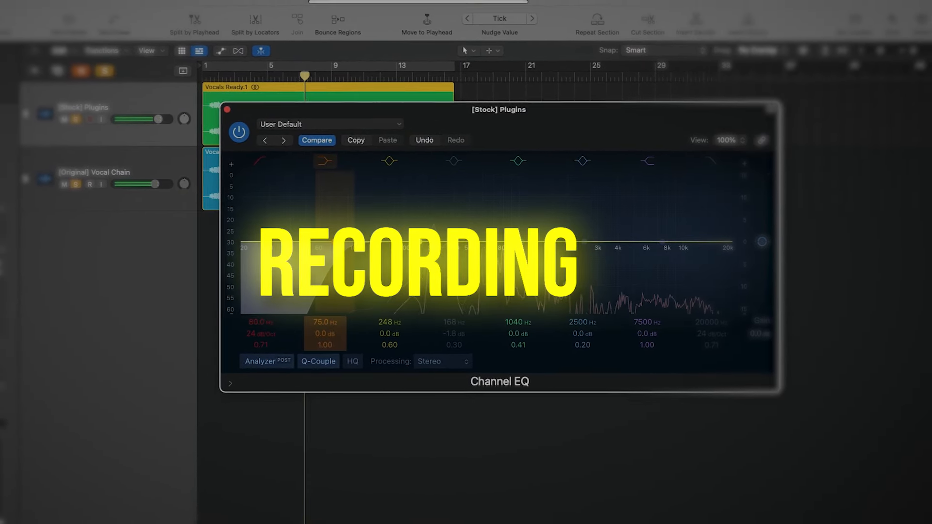
{"action": "left_click_drag", "start_coordinate": [344, 248], "coordinate": [388, 255]}
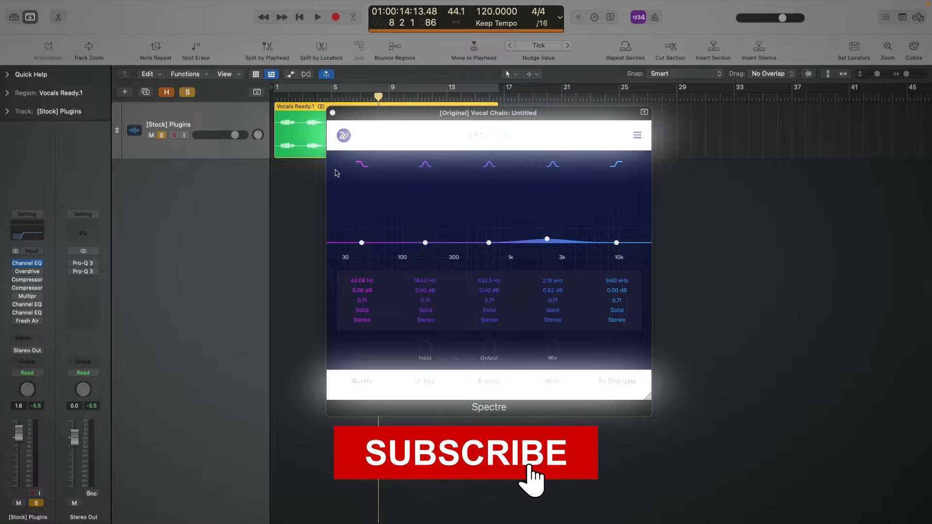
- Close the Spectre window, and set the Overdrive's drive to about 1.5 dB while toggling its bypass to compare
{"action": "left_click", "coordinate": [333, 113]}
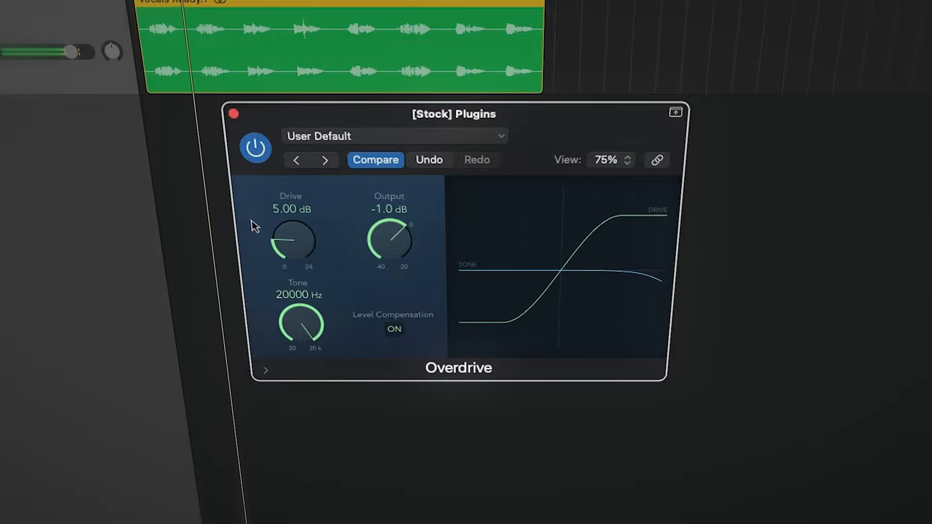
{"action": "left_click_drag", "start_coordinate": [289, 396], "coordinate": [302, 338]}
{"action": "mouse_move", "coordinate": [303, 244]}
{"action": "left_mouse_down"}
{"action": "mouse_move", "coordinate": [343, 7]}
{"action": "mouse_move", "coordinate": [299, 240]}
{"action": "left_mouse_up"}
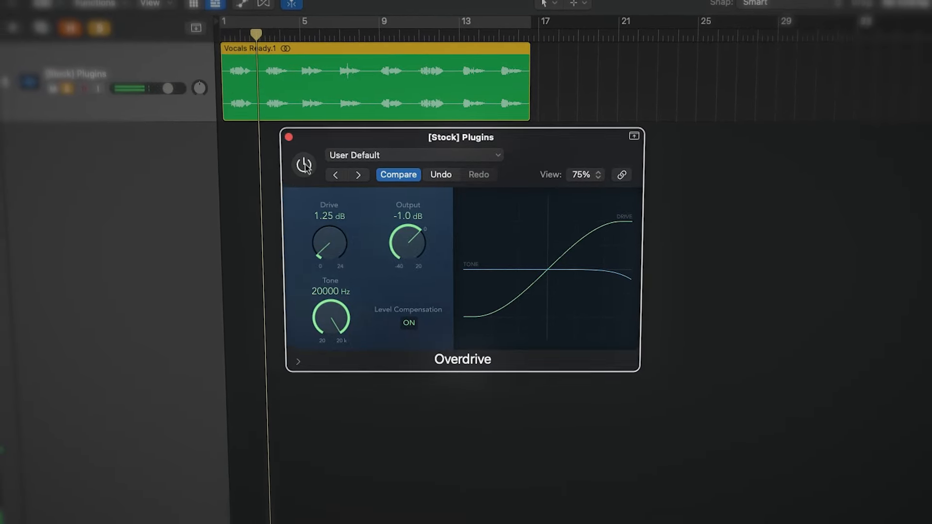
{"action": "left_click", "coordinate": [302, 165]}
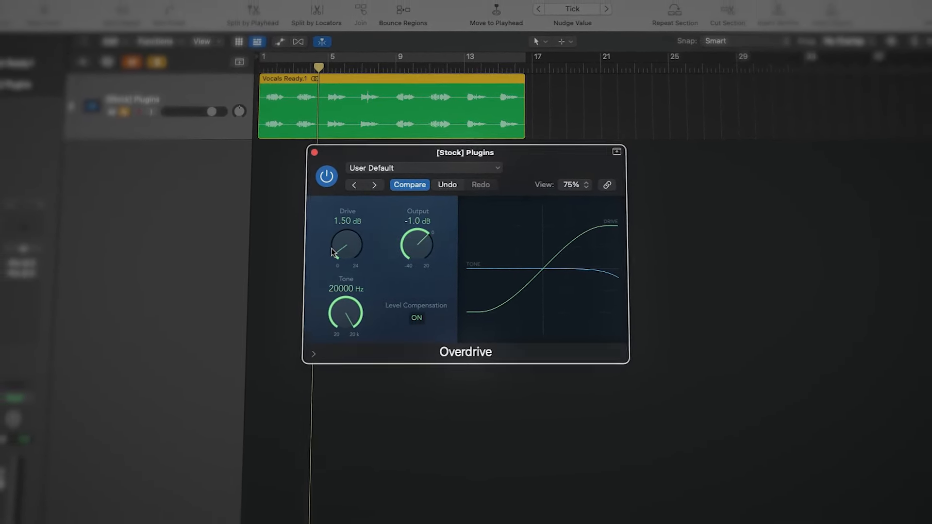
{"action": "left_click", "coordinate": [328, 179]}
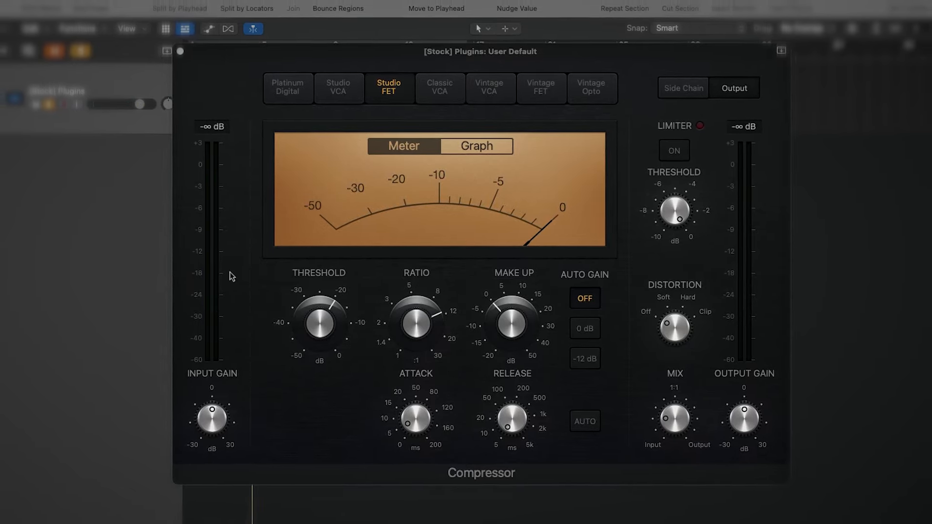
- Examine the threshold, attack and release settings of the Studio FET compressor
{"action": "mouse_move", "coordinate": [516, 427]}
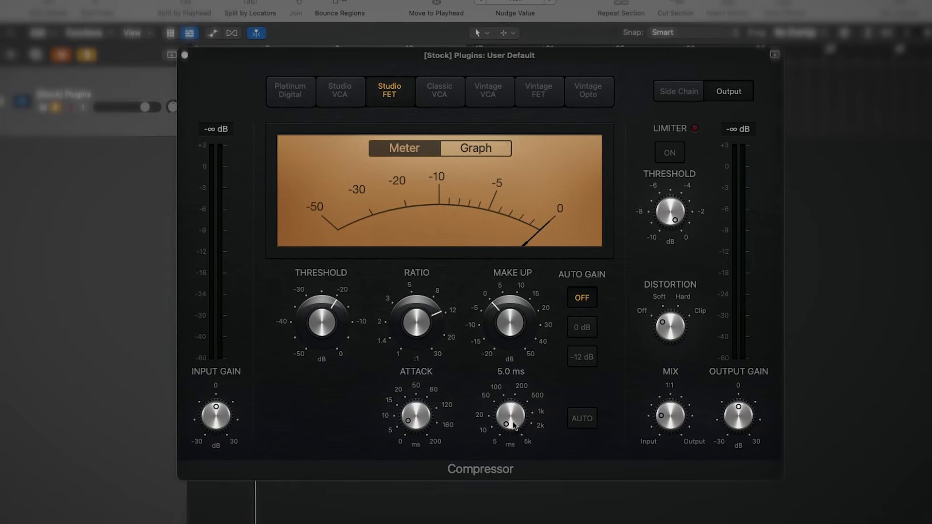
{"action": "mouse_move", "coordinate": [434, 427]}
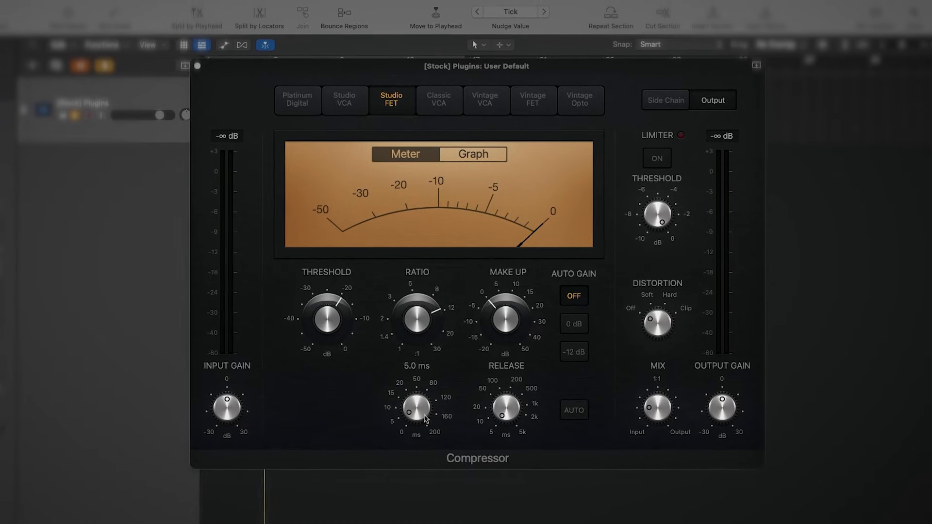
{"action": "mouse_move", "coordinate": [498, 426]}
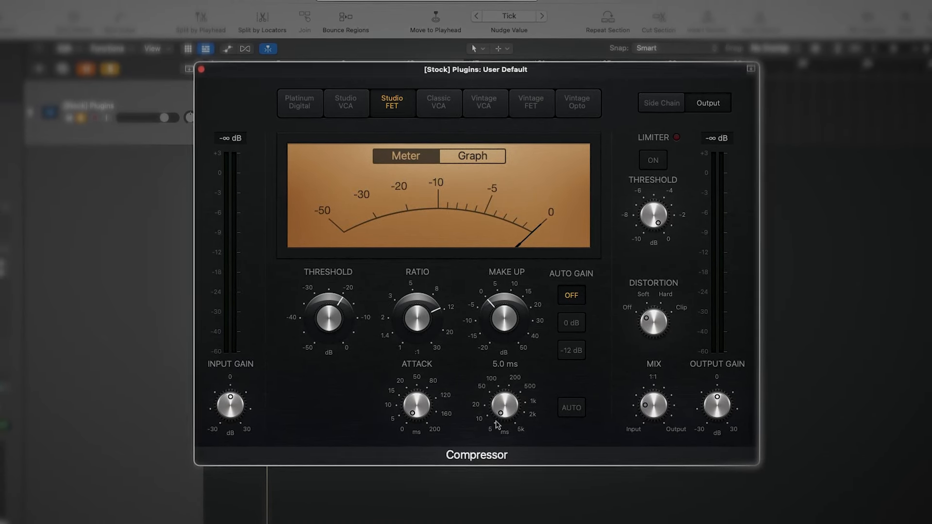
{"action": "mouse_move", "coordinate": [420, 412]}
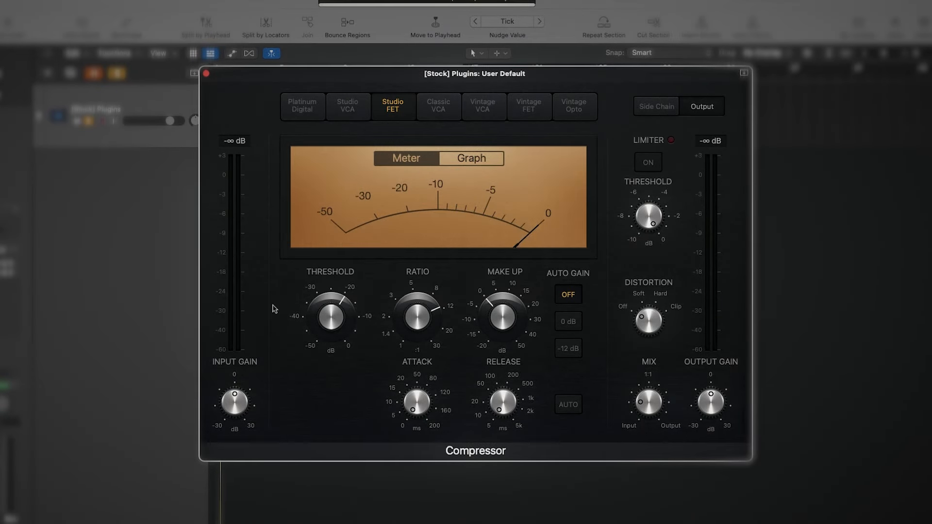
{"action": "mouse_move", "coordinate": [330, 315]}
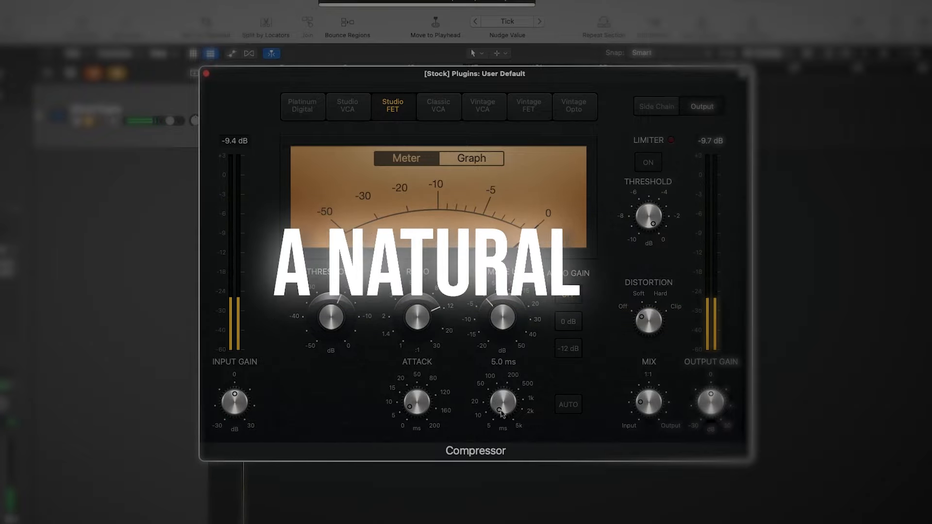
{"action": "left_click_drag", "start_coordinate": [510, 371], "coordinate": [502, 416]}
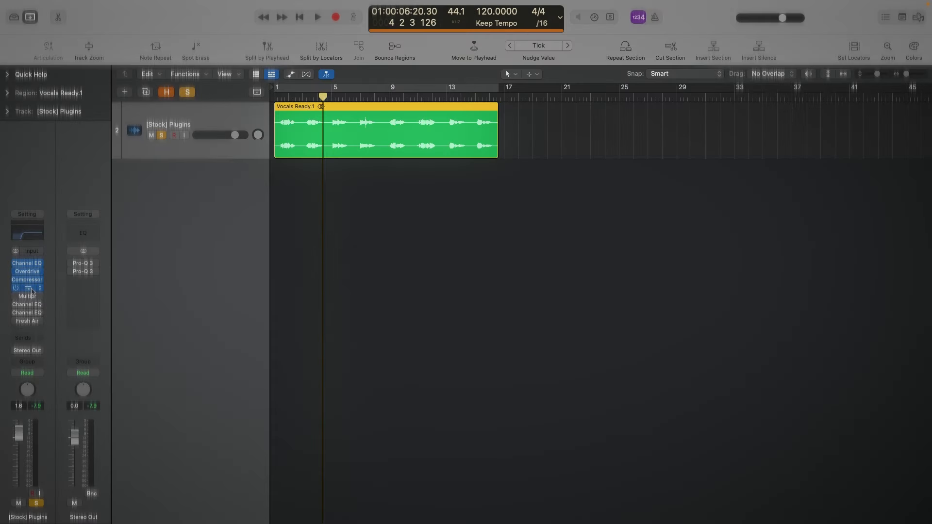
- Open the second Compressor in the vocal chain and choose the Vintage Opto circuit type
{"action": "left_click", "coordinate": [38, 289]}
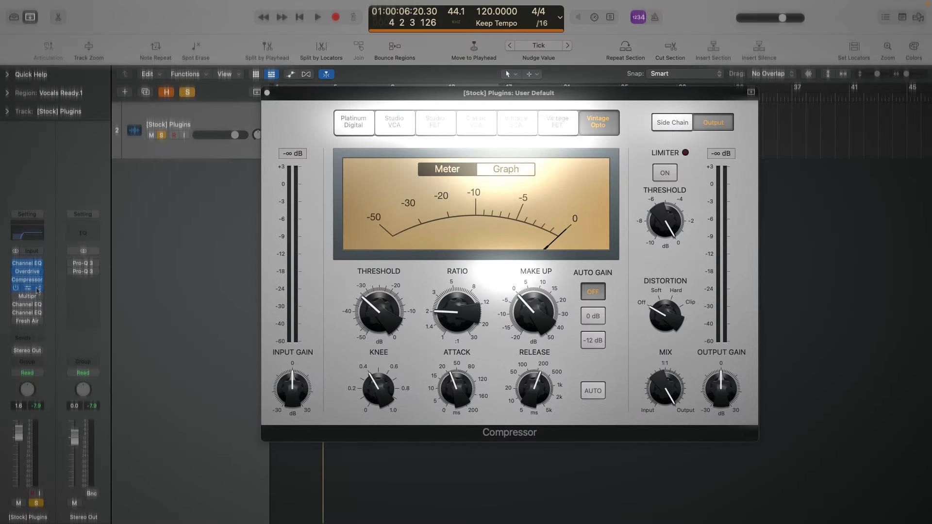
{"action": "left_click", "coordinate": [38, 290]}
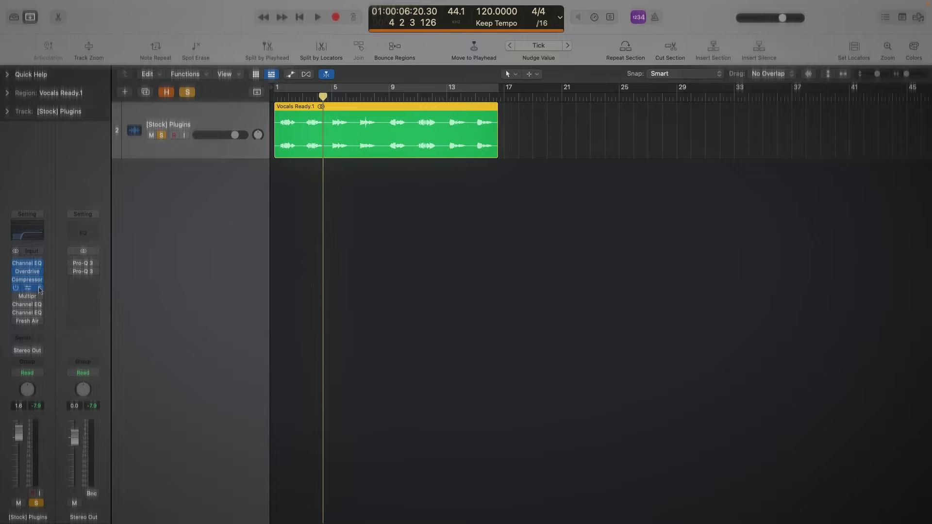
{"action": "left_click", "coordinate": [39, 289]}
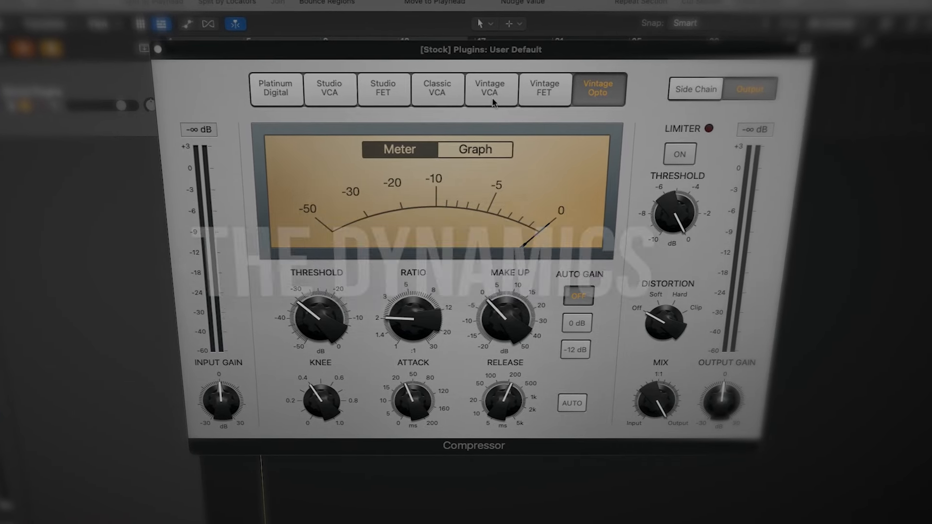
{"action": "left_click", "coordinate": [492, 100]}
{"action": "left_click", "coordinate": [585, 97]}
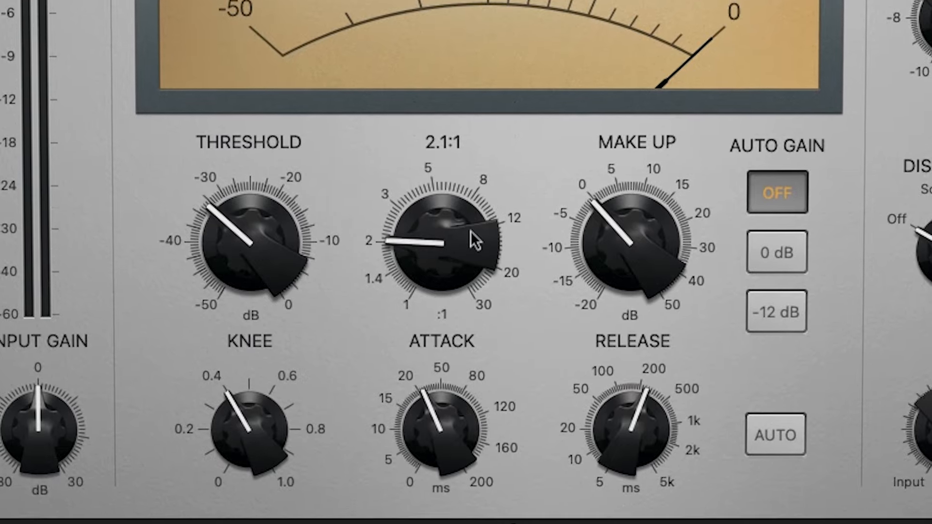
- Examine the ratio, attack and release settings of the Vintage Opto compressor
{"action": "left_click_drag", "start_coordinate": [447, 420], "coordinate": [443, 381]}
{"action": "mouse_move", "coordinate": [654, 387]}
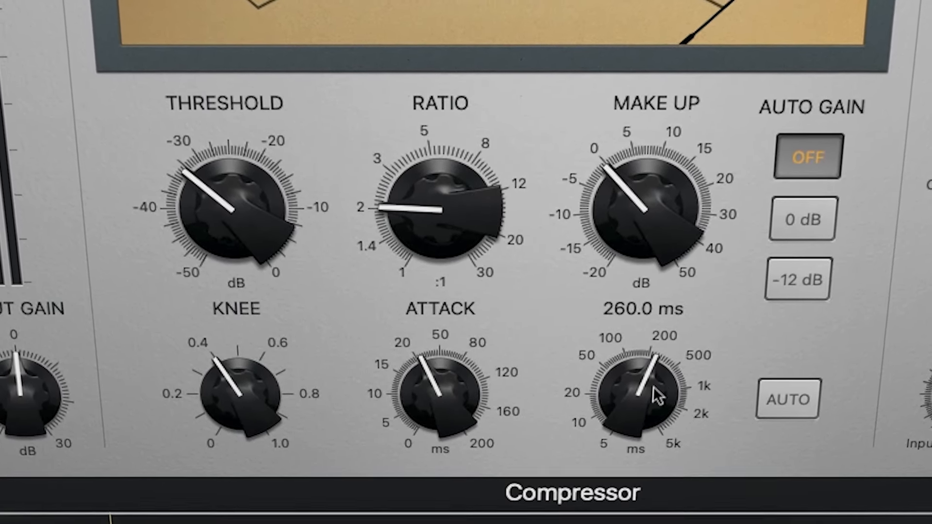
{"action": "mouse_move", "coordinate": [653, 387]}
{"action": "left_mouse_down"}
{"action": "mouse_move", "coordinate": [651, 397]}
{"action": "mouse_move", "coordinate": [650, 388]}
{"action": "left_mouse_up"}
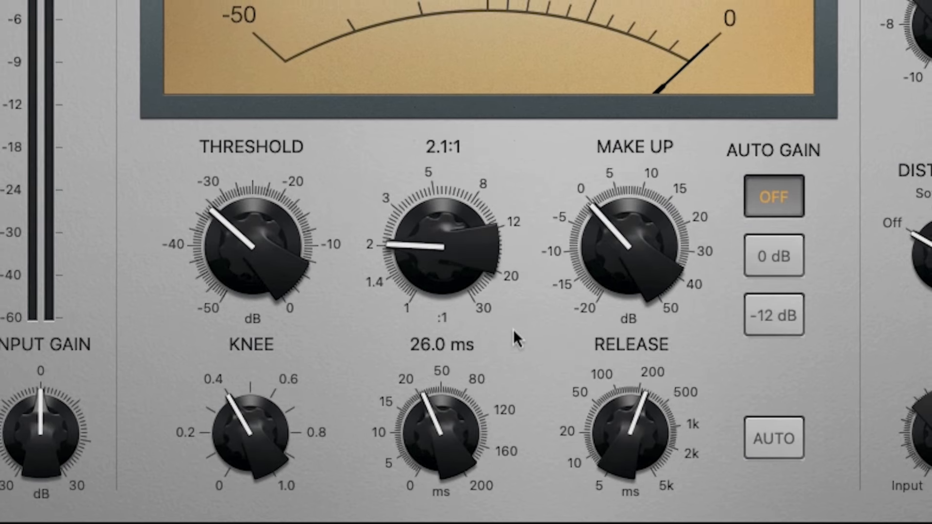
{"action": "mouse_move", "coordinate": [662, 462]}
{"action": "left_click_drag", "start_coordinate": [637, 438], "coordinate": [637, 436]}
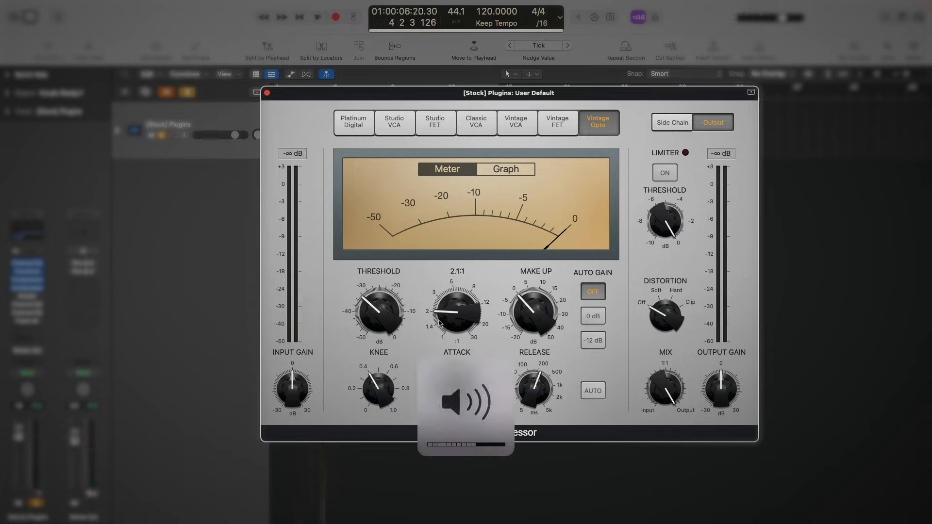
{"action": "mouse_move", "coordinate": [457, 387]}
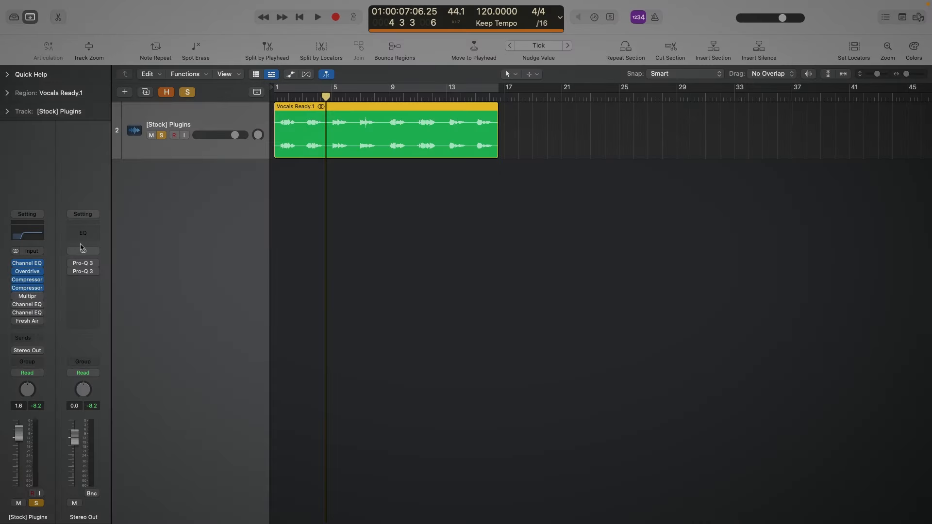
- Open the Multipressor and move the crossover between bands 2 and 3 to 490 Hz
{"action": "left_click", "coordinate": [28, 299]}
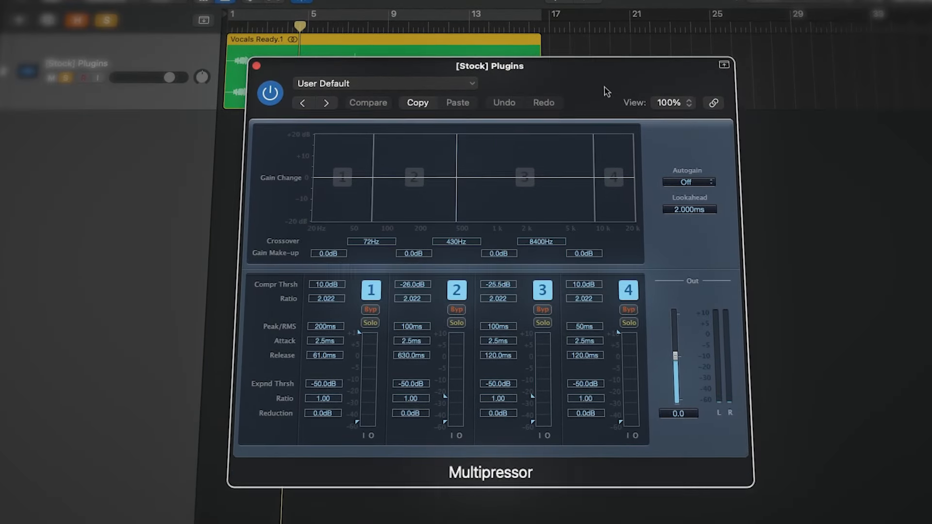
{"action": "mouse_move", "coordinate": [459, 180]}
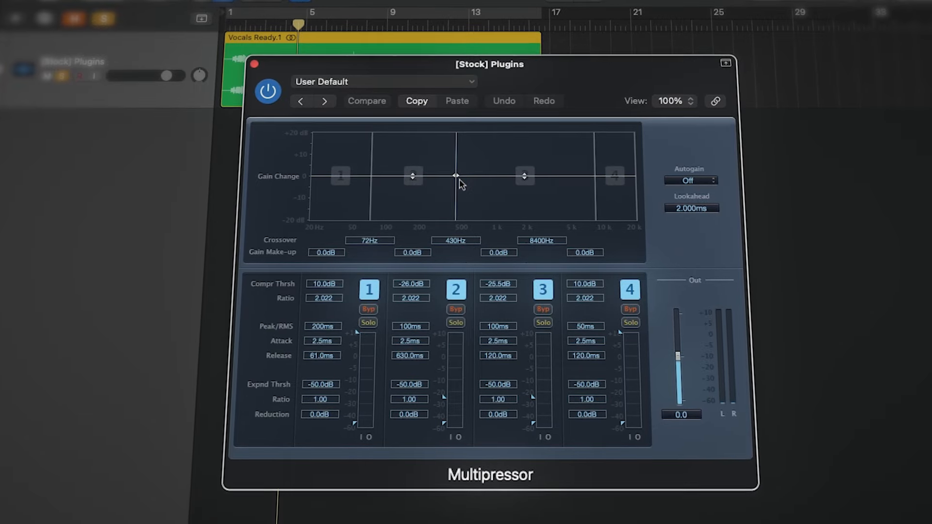
{"action": "mouse_move", "coordinate": [589, 196]}
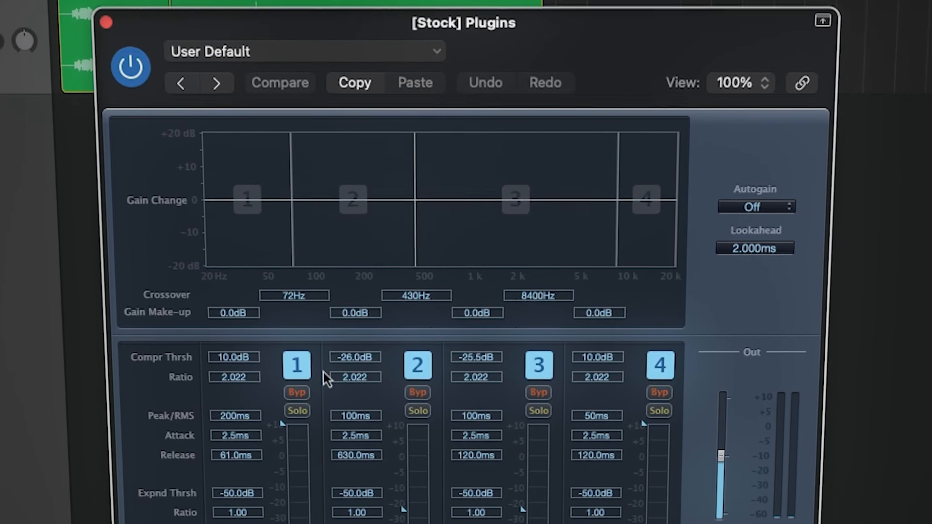
{"action": "mouse_move", "coordinate": [423, 192]}
{"action": "mouse_move", "coordinate": [407, 211]}
{"action": "left_mouse_down"}
{"action": "mouse_move", "coordinate": [445, 207]}
{"action": "mouse_move", "coordinate": [378, 208]}
{"action": "mouse_move", "coordinate": [400, 212]}
{"action": "mouse_move", "coordinate": [389, 209]}
{"action": "left_mouse_up"}
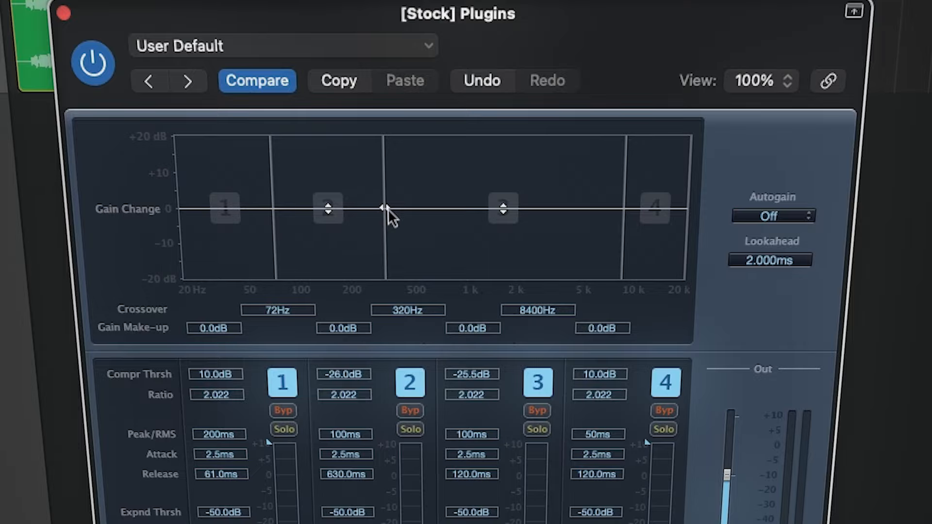
{"action": "left_click_drag", "start_coordinate": [388, 208], "coordinate": [515, 213]}
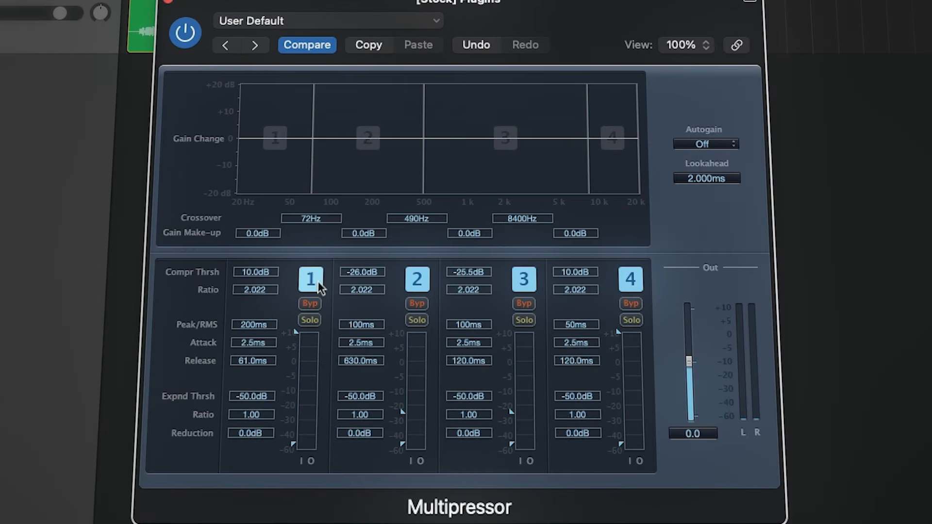
- Switch Multipressor band 1 off and back on, and lower band 2's compression threshold to -32 dB
{"action": "left_click", "coordinate": [365, 281]}
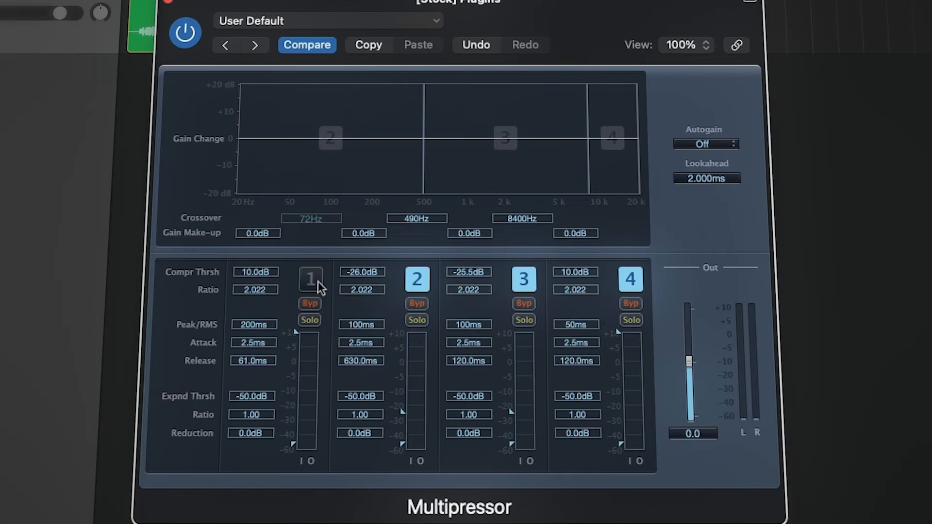
{"action": "left_click", "coordinate": [639, 281]}
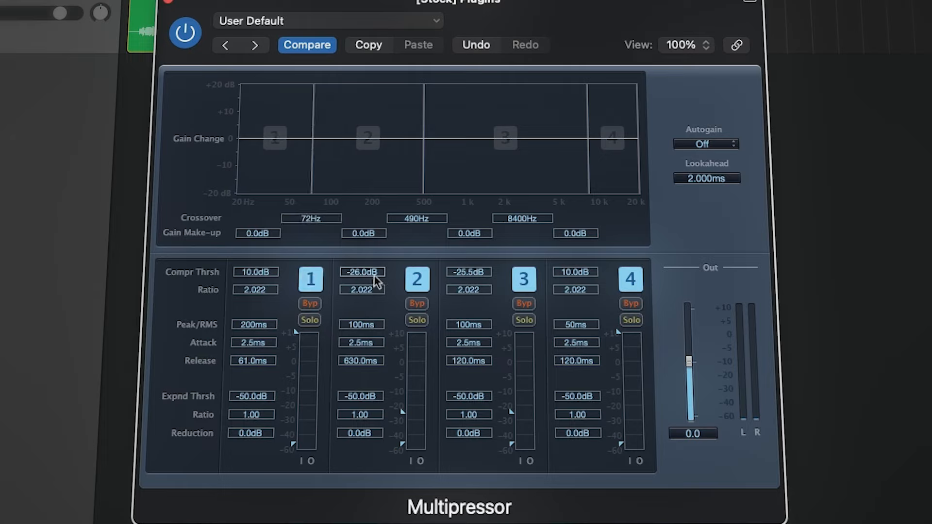
{"action": "left_click_drag", "start_coordinate": [374, 277], "coordinate": [358, 309]}
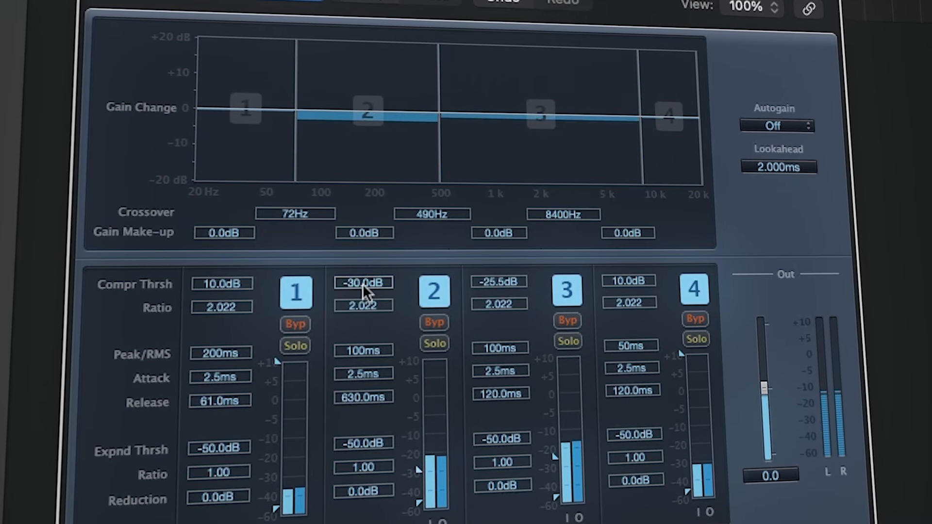
{"action": "left_click_drag", "start_coordinate": [363, 284], "coordinate": [358, 291]}
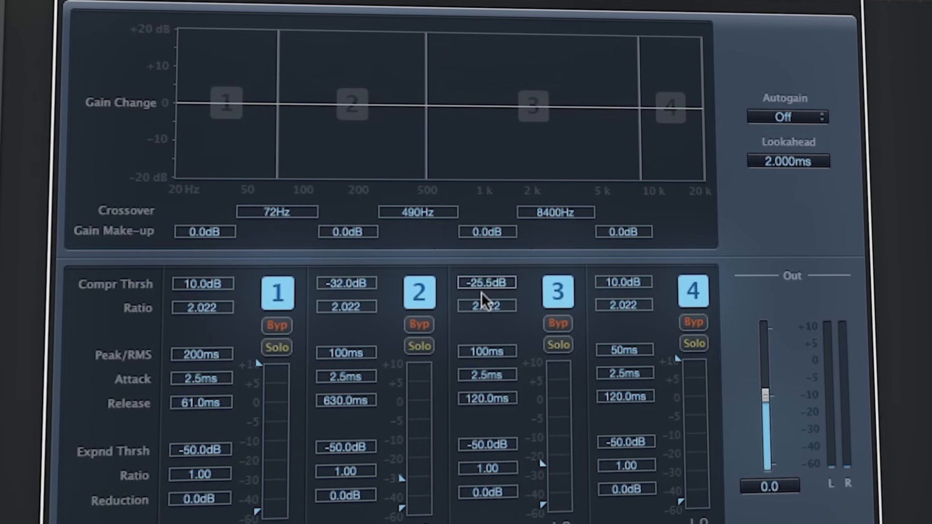
- Set the compression threshold of Multipressor band 3 to -32 dB
{"action": "double_click", "coordinate": [482, 287]}
{"action": "type", "text": "-32"}
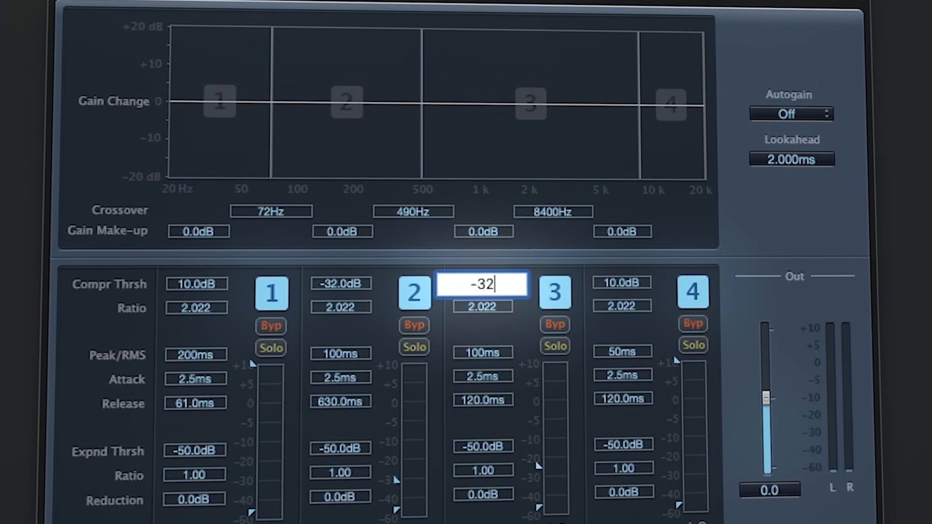
{"action": "key", "text": "Return"}
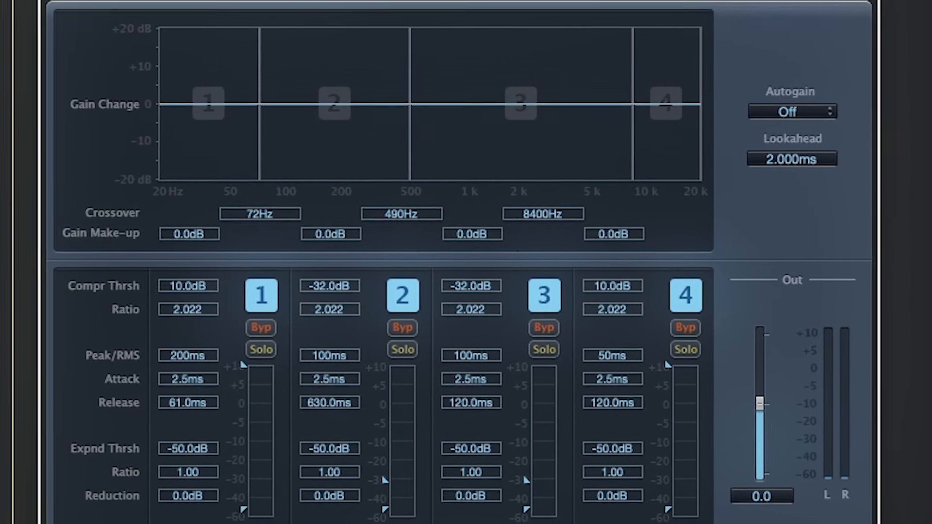
- Play the vocal through the Multipressor and nudge the crossover between bands 2 and 3 slightly higher
{"action": "key", "text": "space"}
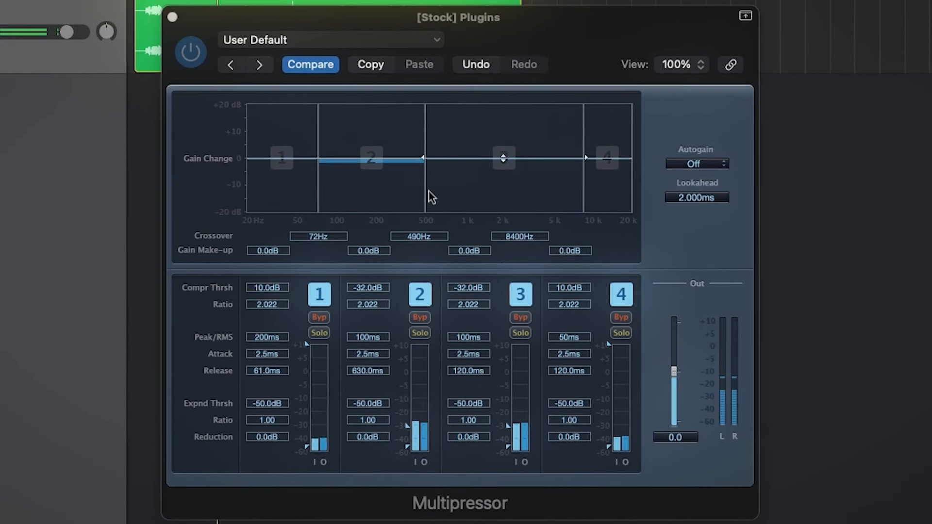
{"action": "left_click_drag", "start_coordinate": [427, 136], "coordinate": [434, 134]}
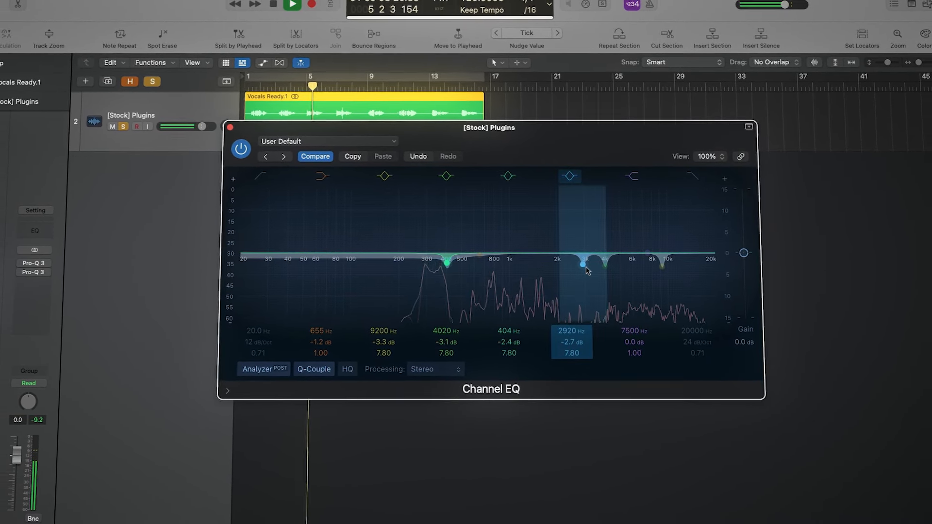
- Move the Channel EQ's 2920 Hz cut band to a lower frequency
{"action": "left_click_drag", "start_coordinate": [582, 262], "coordinate": [491, 269]}
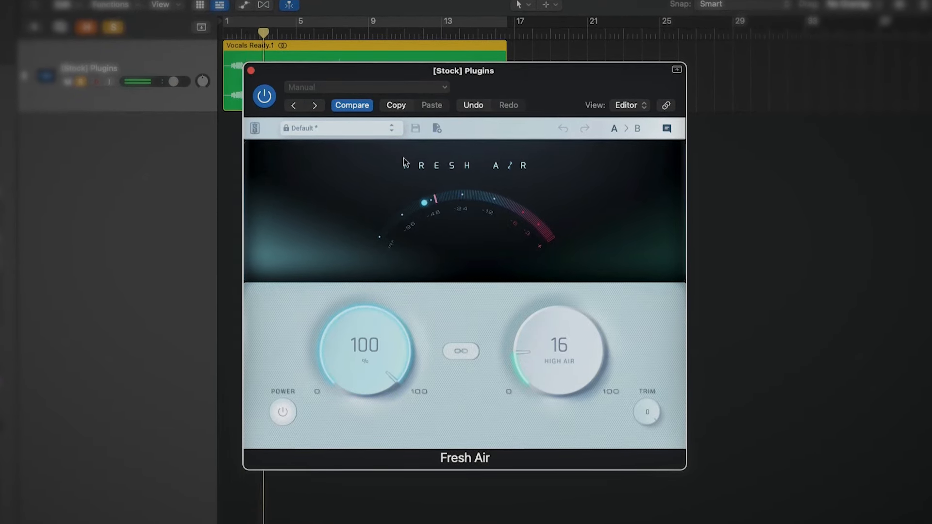
- Set Fresh Air's Mid Air amount to 21 and adjust its High Air amount
{"action": "left_click_drag", "start_coordinate": [375, 374], "coordinate": [372, 377]}
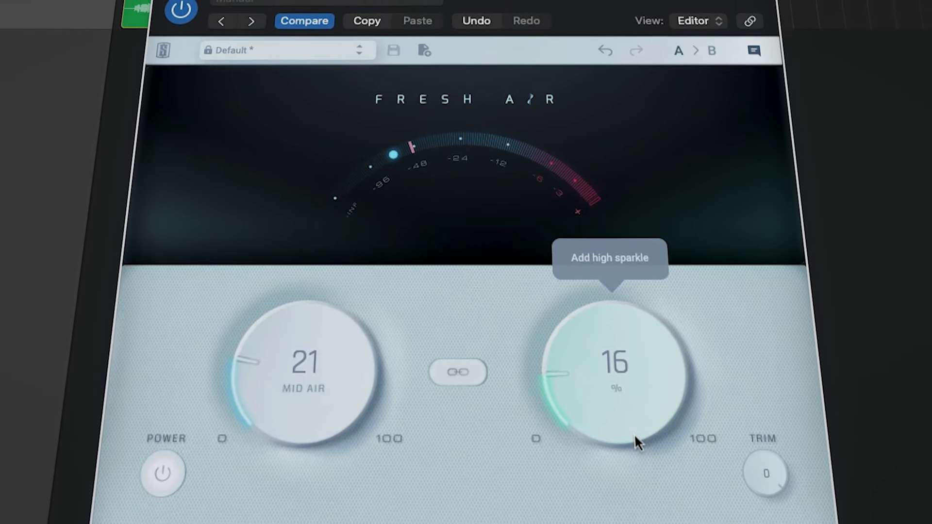
{"action": "left_click_drag", "start_coordinate": [632, 435], "coordinate": [599, 354]}
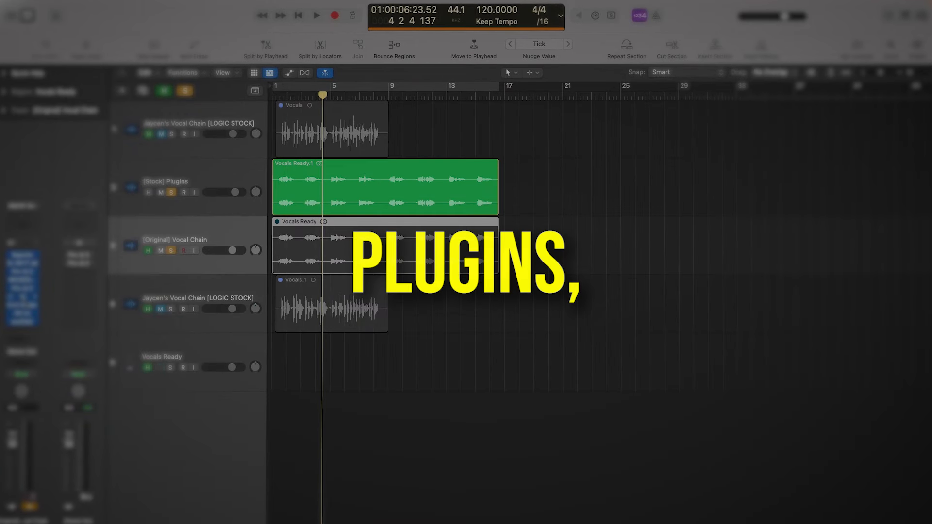
- Open the Pro-Q 3 EQ and soothe2 from the [Original] Vocal Chain track for inspection
{"action": "left_click", "coordinate": [20, 292]}
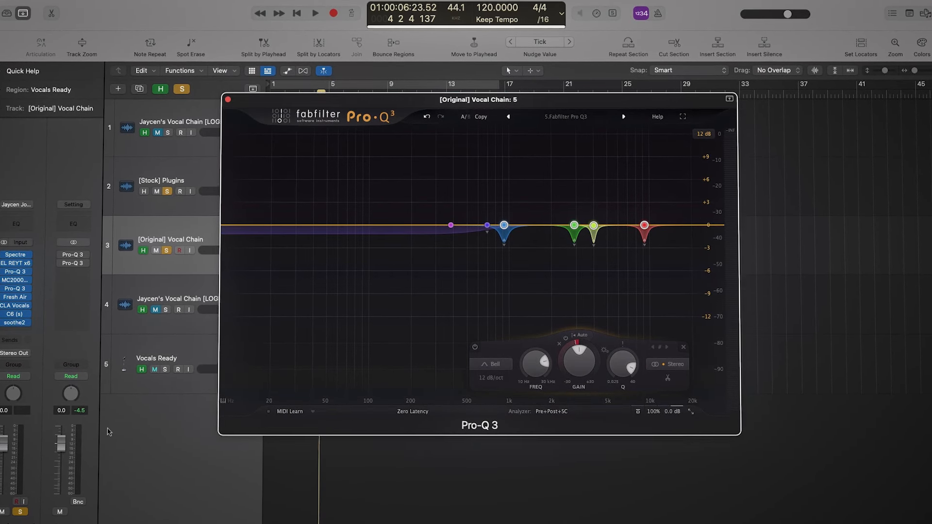
{"action": "left_click", "coordinate": [15, 324]}
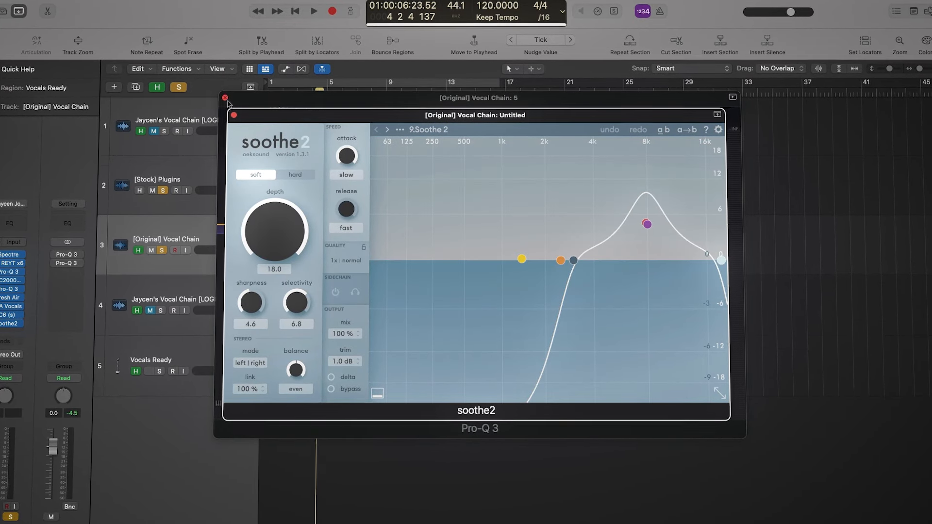
- Take the [Stock] Plugins track out of solo, audition the original vocal through soothe2, and close the soothe2 window
{"action": "left_click", "coordinate": [162, 190]}
{"action": "key", "text": "space"}
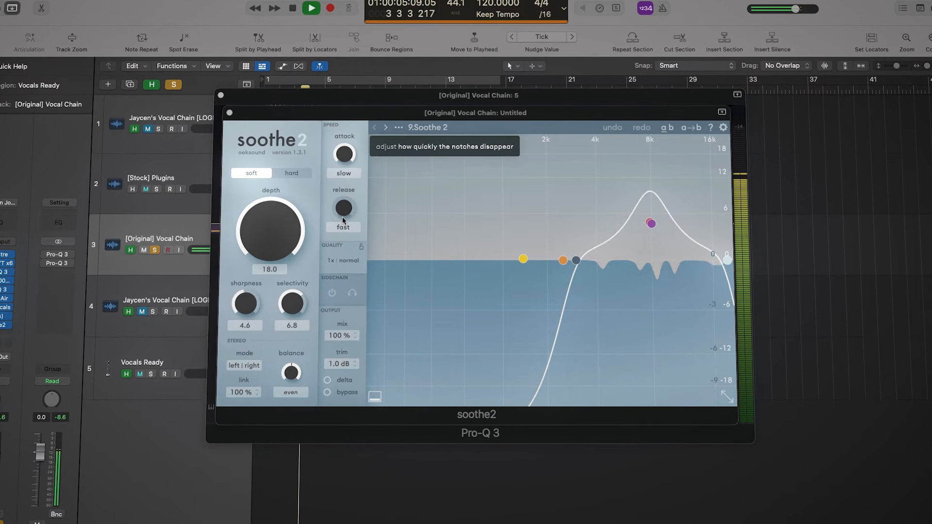
{"action": "left_click", "coordinate": [228, 113]}
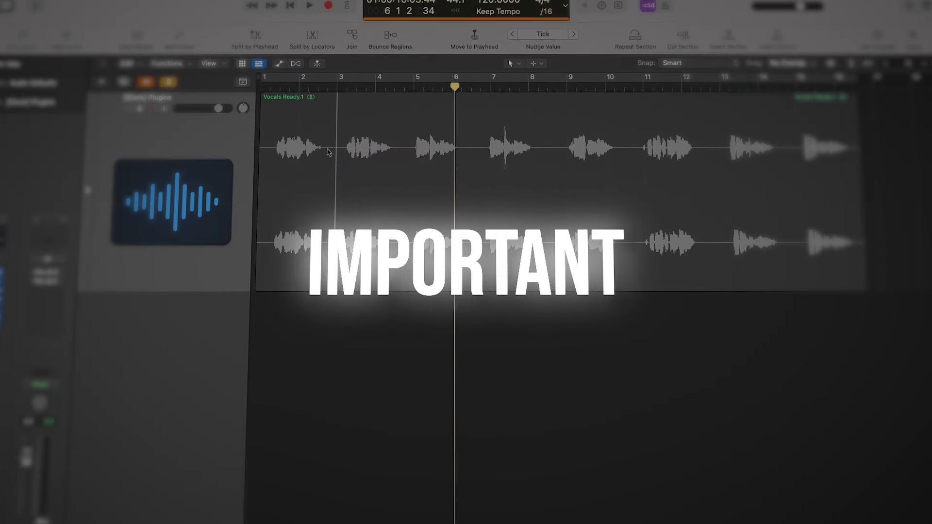
- Split the first vocal phrase, from 1 2 2 1 to 2 4 1 1, into its own region with +0.3 dB gain
{"action": "left_click_drag", "start_coordinate": [324, 184], "coordinate": [271, 191]}
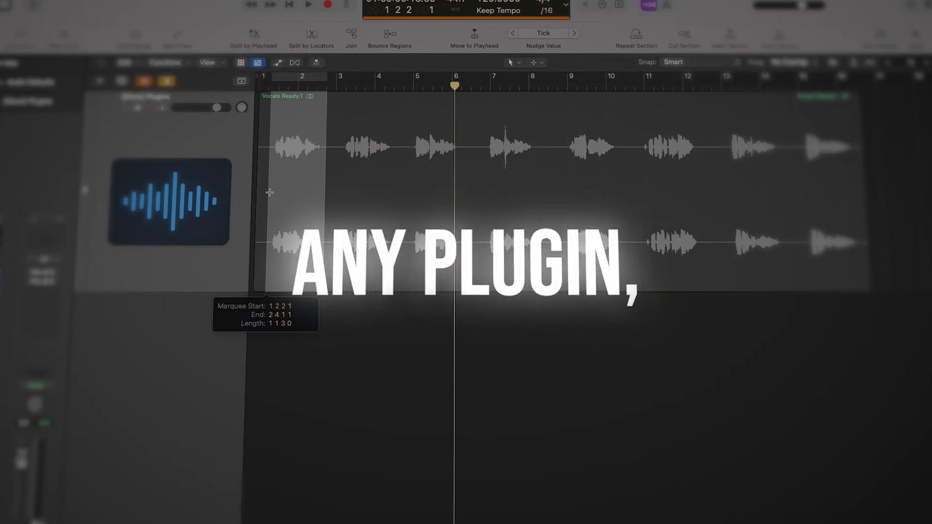
{"action": "left_click", "coordinate": [319, 168]}
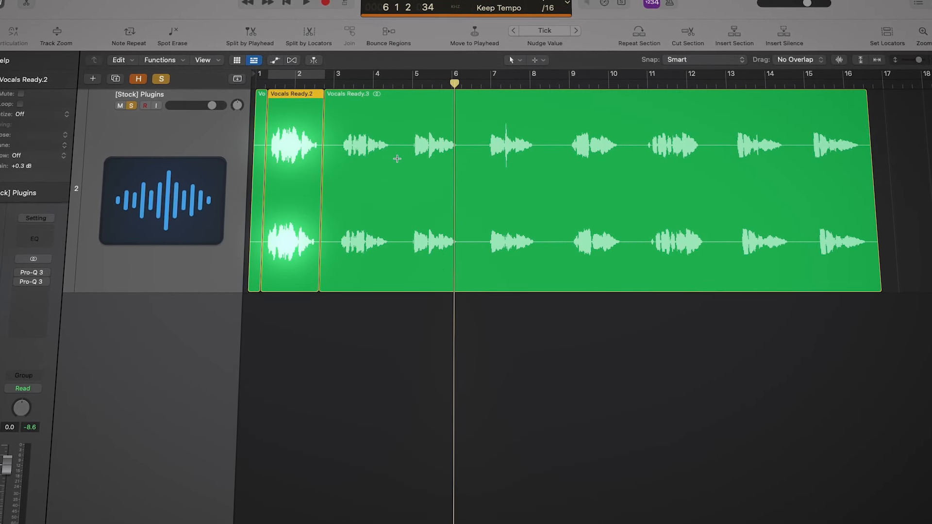
- Split the second vocal phrase, around bars 3 to 4, into its own region and set its gain to -2.5 dB
{"action": "left_click_drag", "start_coordinate": [397, 159], "coordinate": [327, 179]}
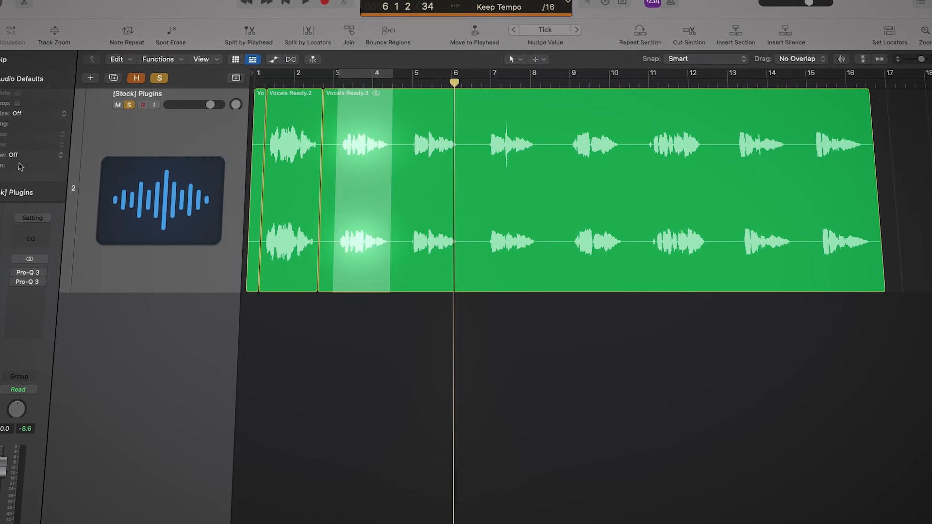
{"action": "left_click", "coordinate": [374, 175]}
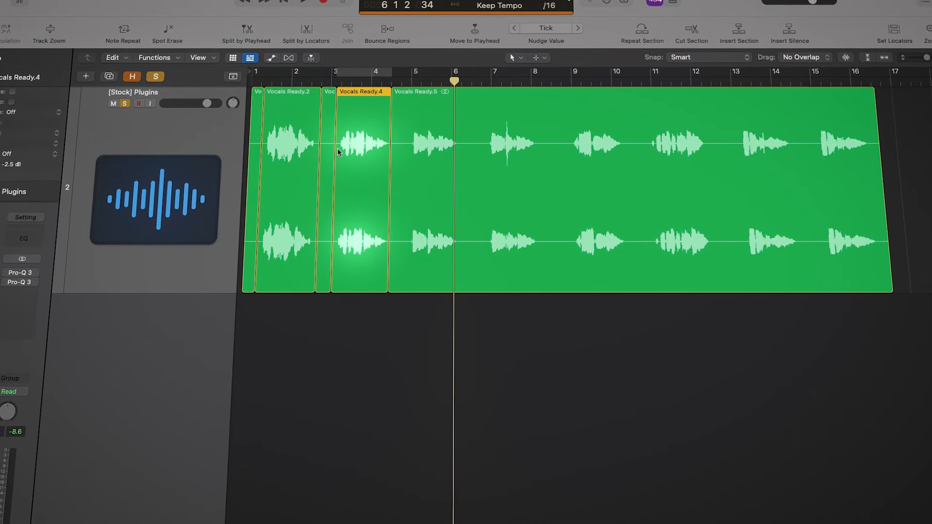
- Lower the first phrase region's gain to match the level of the second phrase region
{"action": "left_click", "coordinate": [286, 159]}
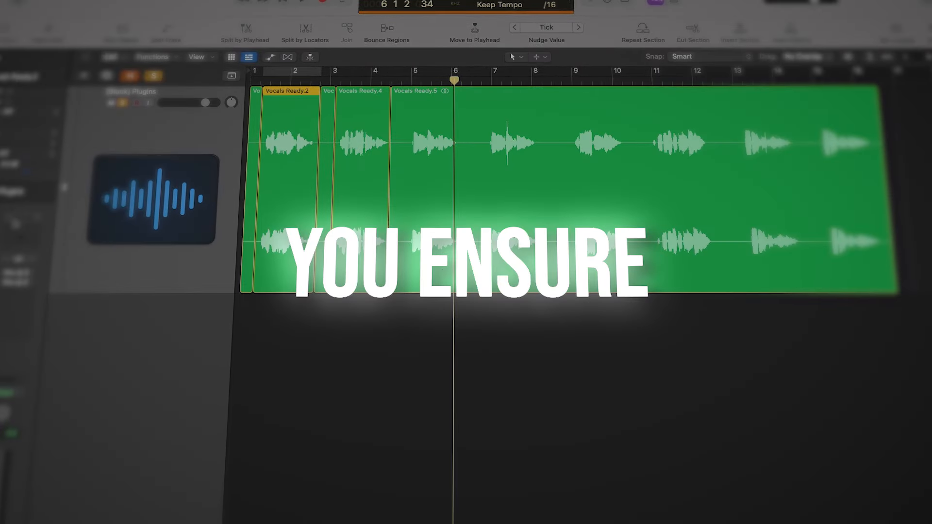
{"action": "left_click", "coordinate": [344, 146]}
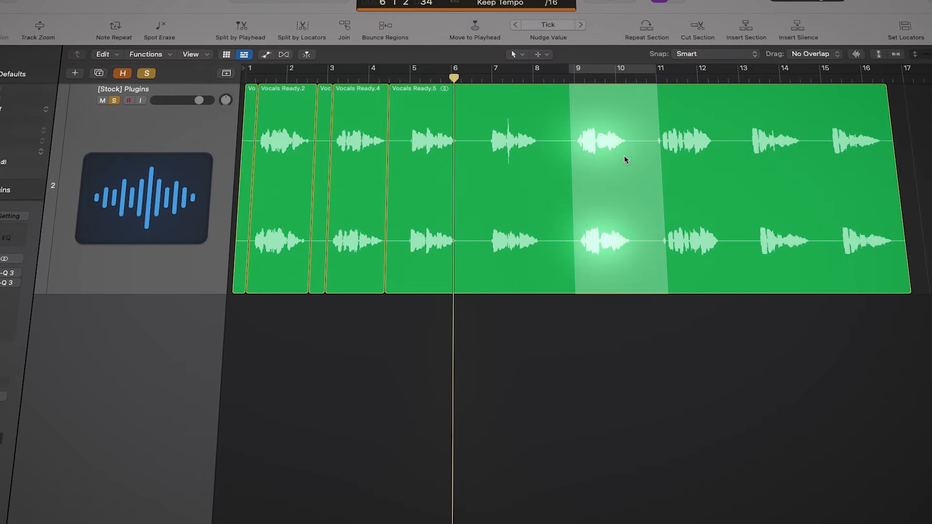
- Split the phrase from 8 4 3 1 to 10 2 1 1 into its own region, adjust its gain, and select the region before it
{"action": "left_click_drag", "start_coordinate": [626, 160], "coordinate": [574, 173]}
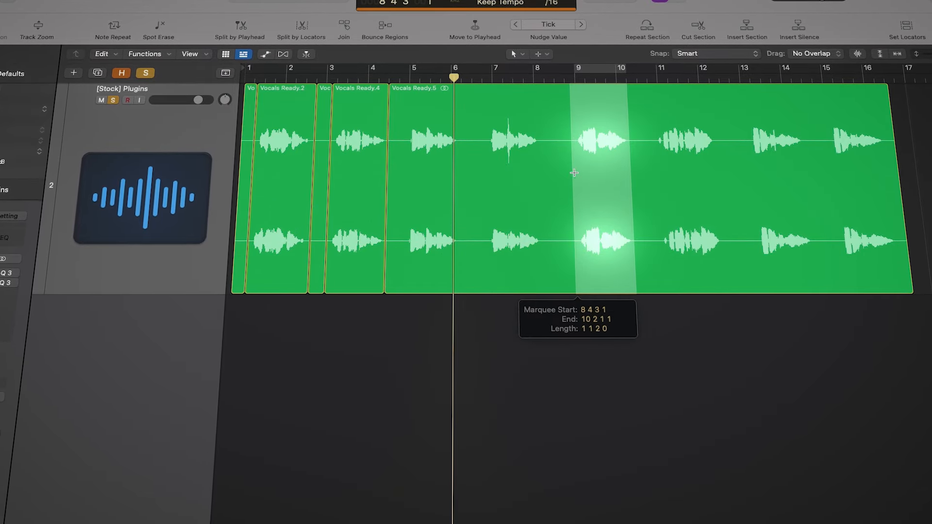
{"action": "left_click", "coordinate": [592, 172]}
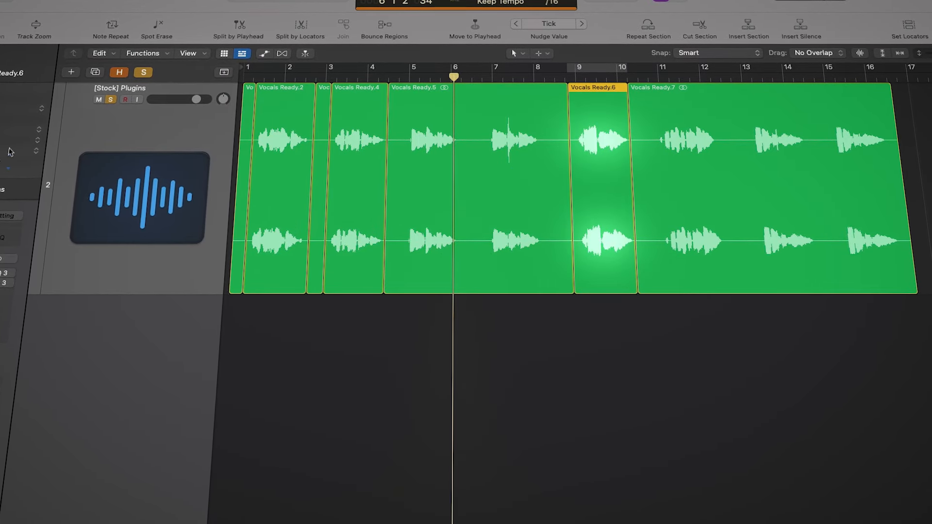
{"action": "left_click", "coordinate": [487, 201]}
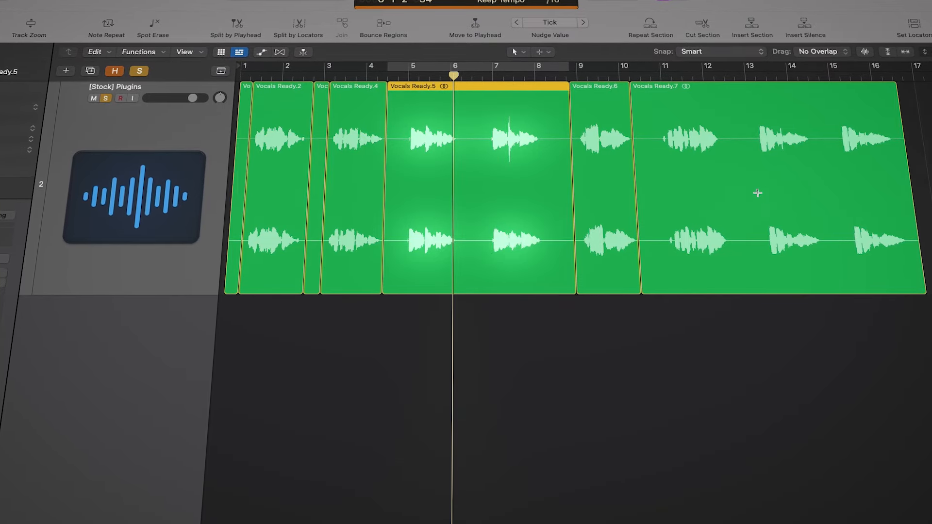
- Split the phrase starting at bar 13 into its own region and try a higher gain on the last three regions together
{"action": "left_click_drag", "start_coordinate": [755, 193], "coordinate": [815, 189]}
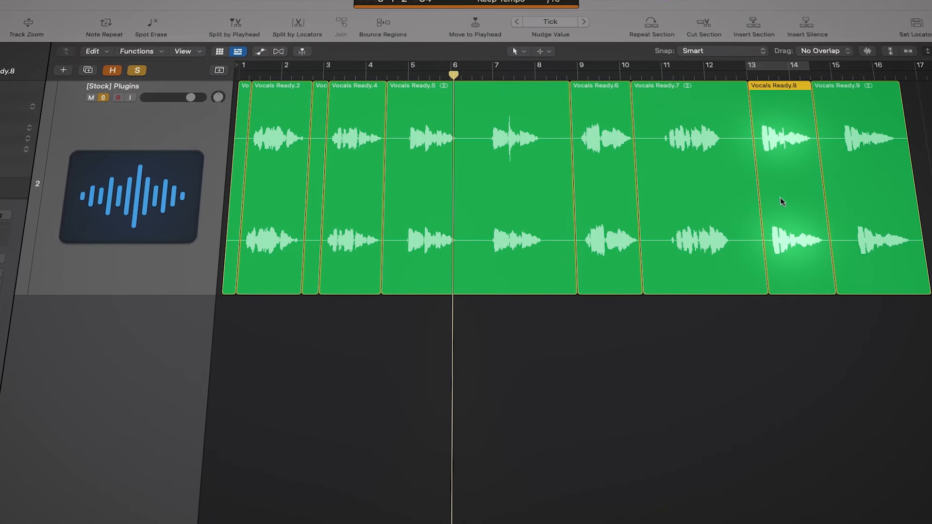
{"action": "left_click_drag", "start_coordinate": [668, 300], "coordinate": [896, 247]}
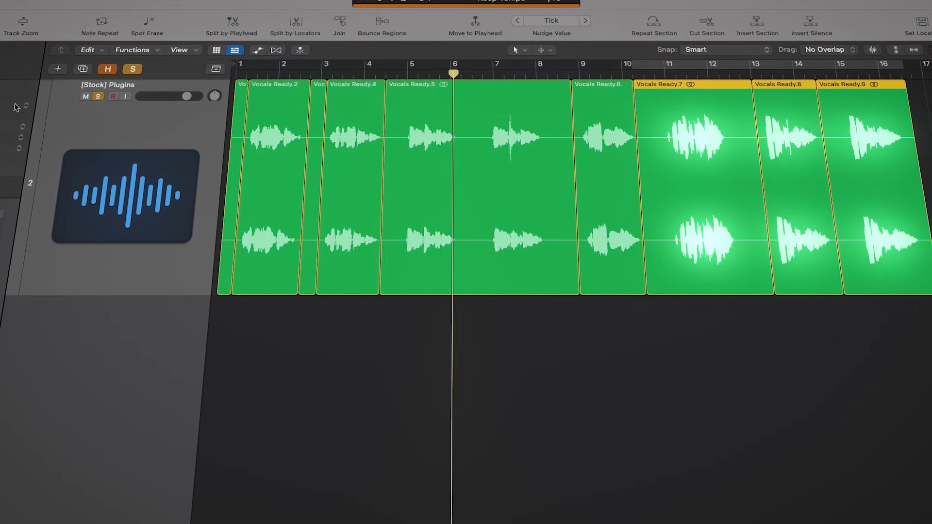
{"action": "left_click", "coordinate": [527, 340]}
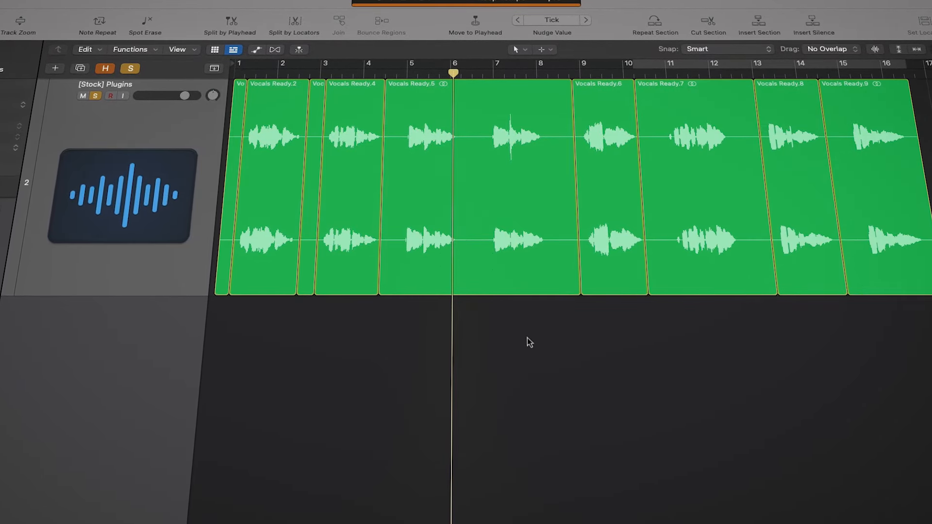